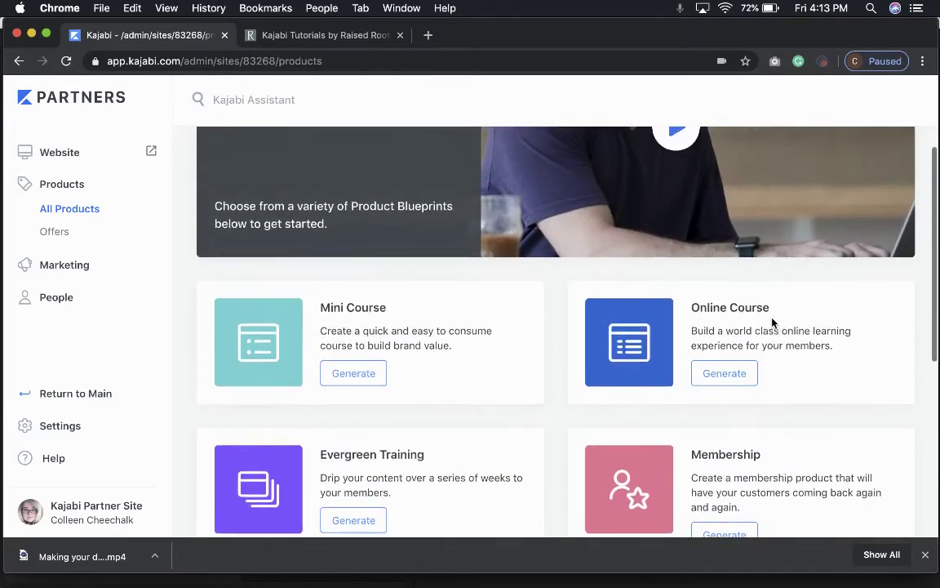
scroll(774, 323, up, 4)
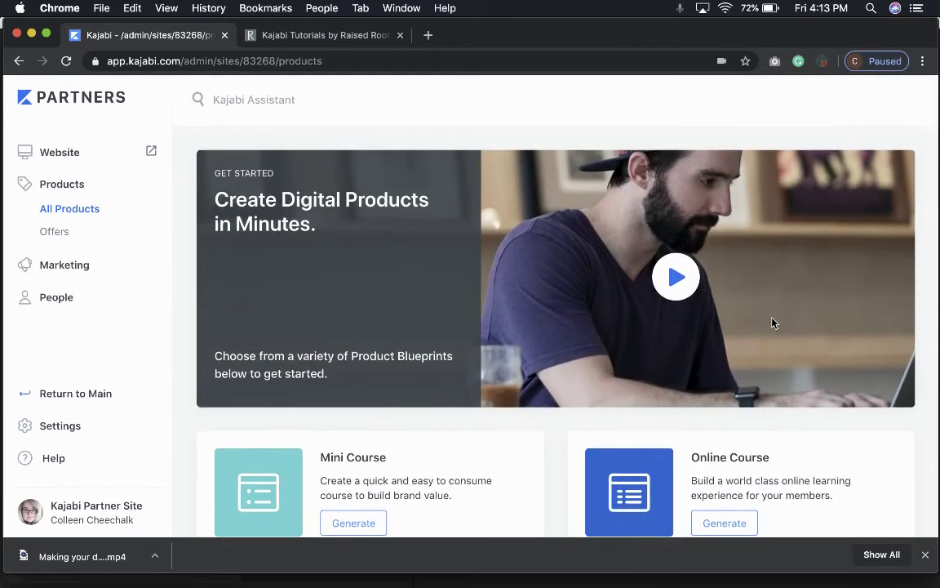
Browse the products page and reload the list of all products
scroll(774, 324, down, 2)
scroll(773, 323, up, 2)
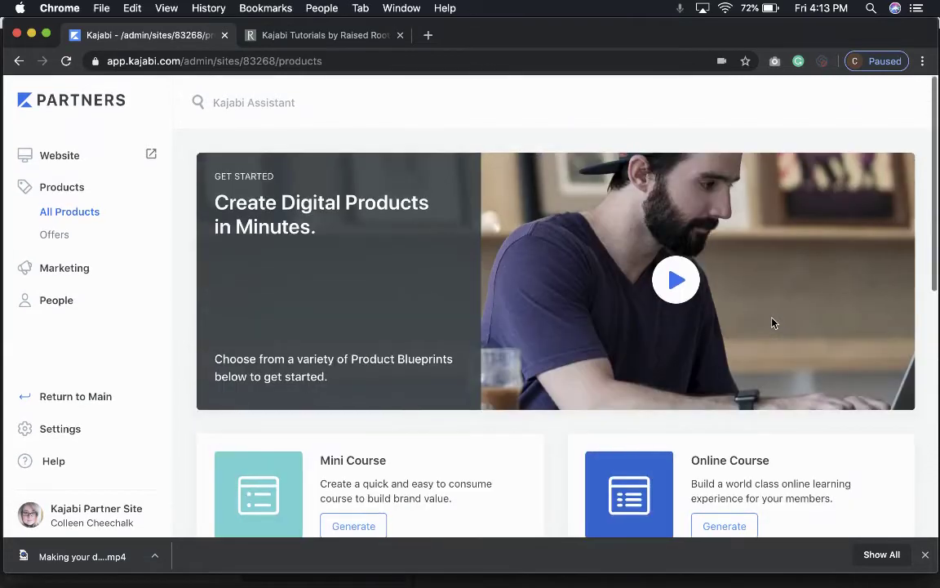
scroll(774, 323, down, 2)
scroll(774, 323, down, 1)
scroll(773, 324, down, 2)
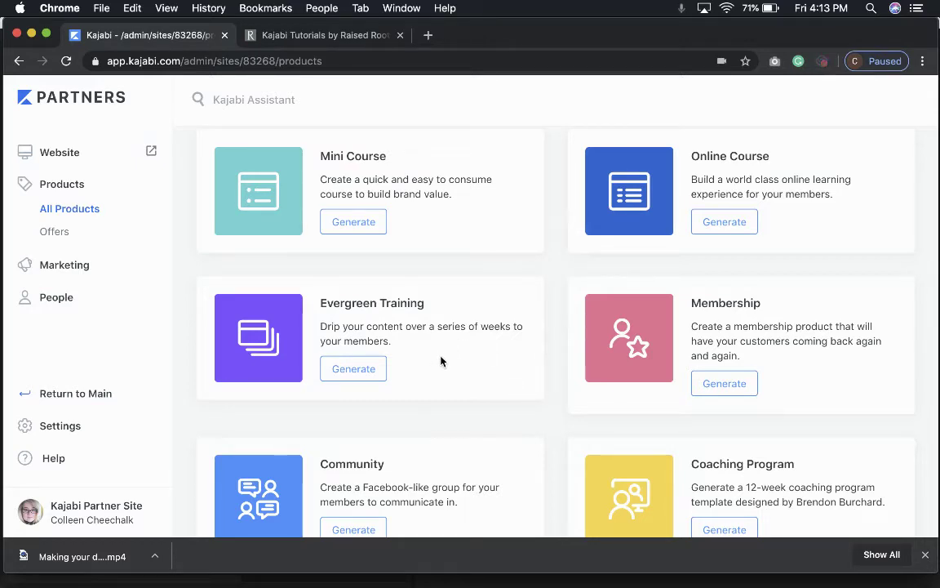
scroll(441, 361, up, 4)
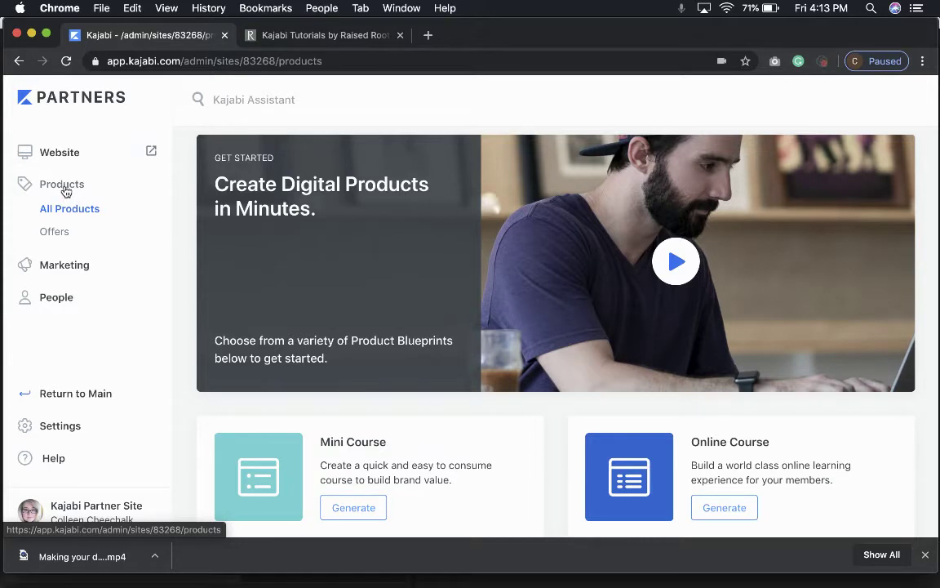
click(64, 213)
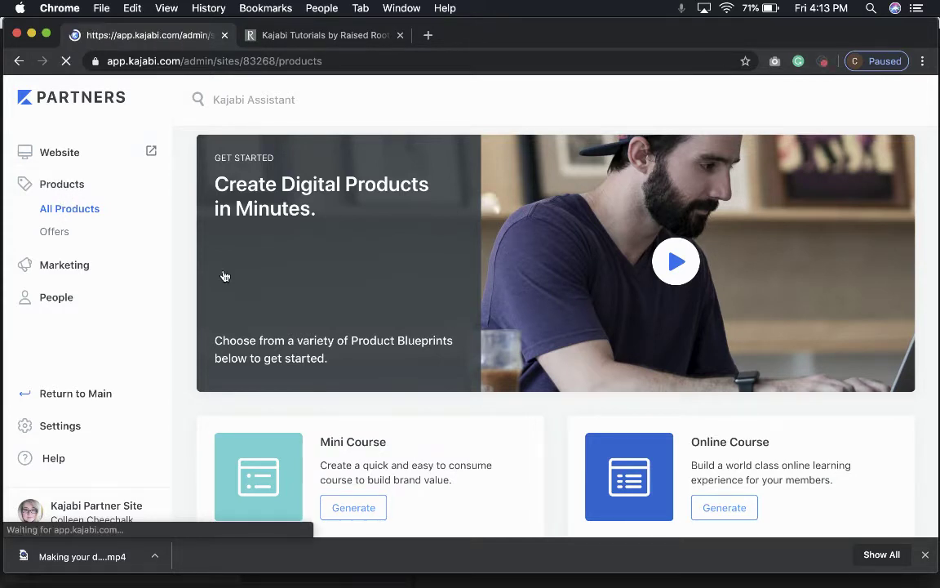
scroll(336, 286, up, 1)
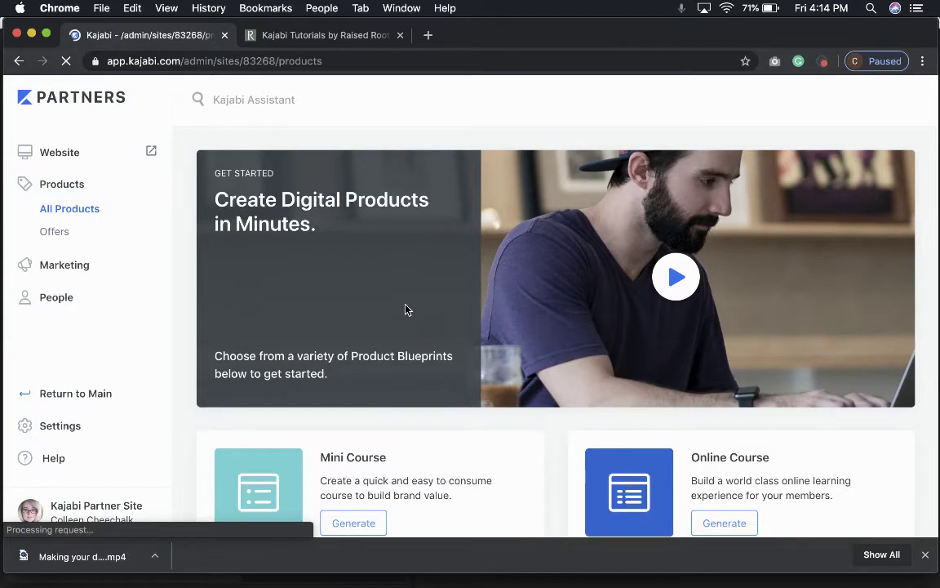
scroll(257, 366, down, 3)
scroll(326, 311, down, 4)
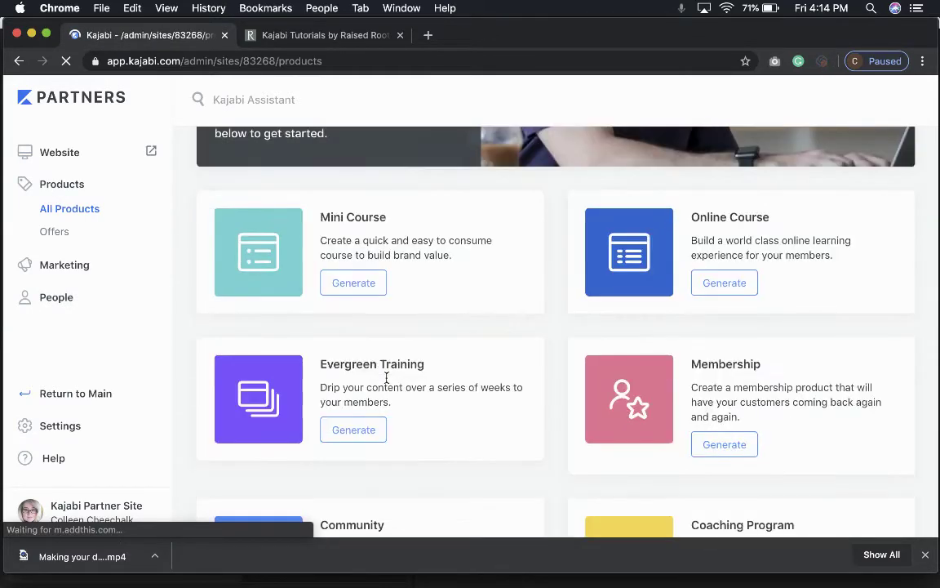
scroll(367, 270, down, 5)
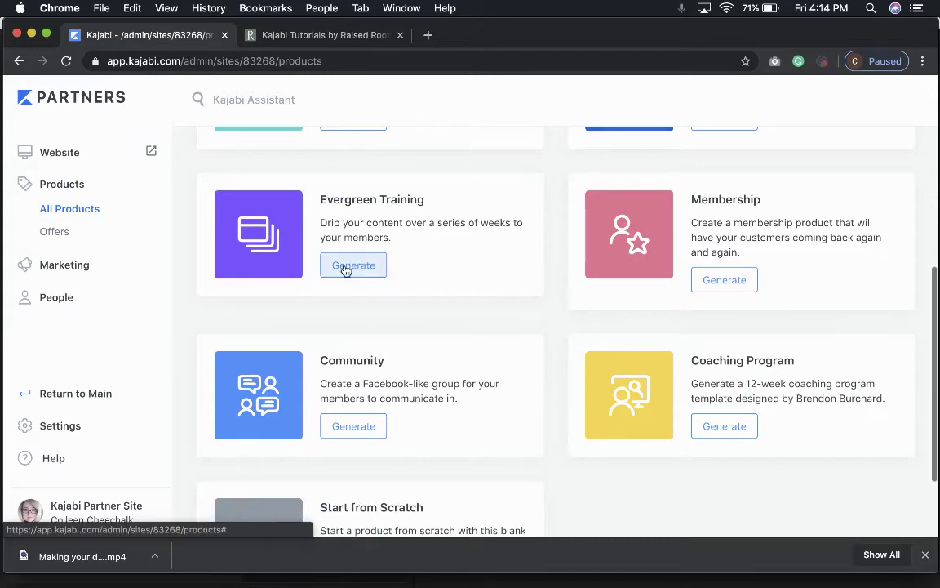
Generate an Evergreen Training product and save it named 'Test Training'
click(343, 268)
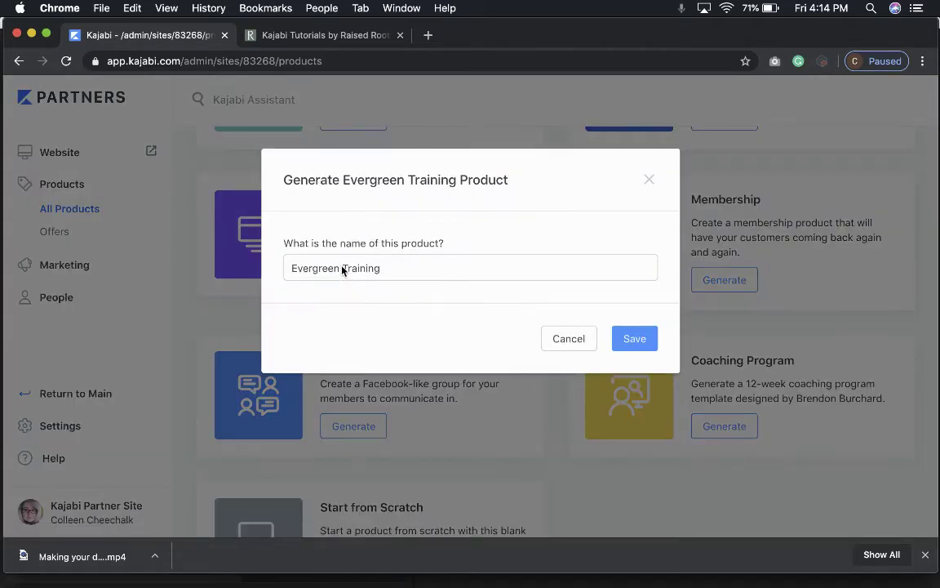
click(420, 267)
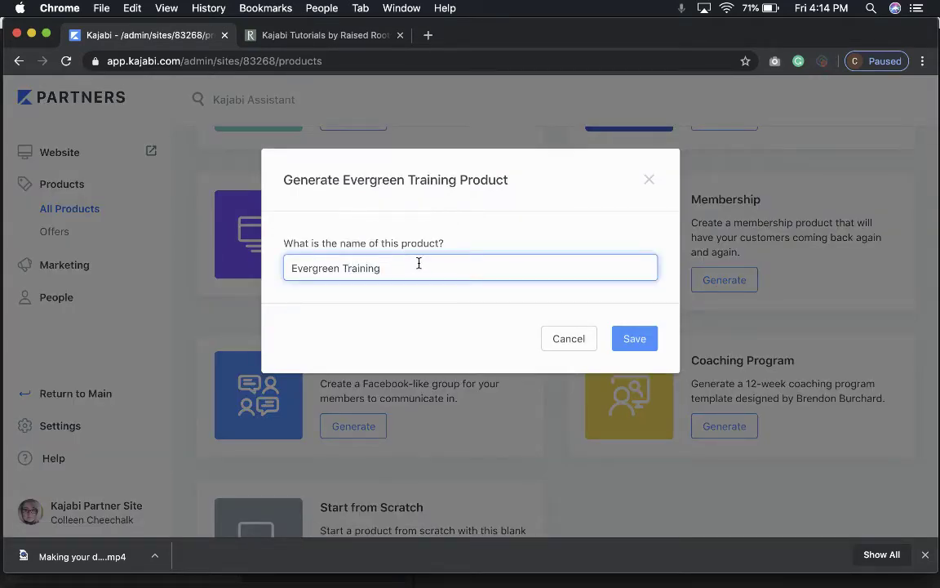
triple_click(419, 265)
key(BackSpace)
text(Te)
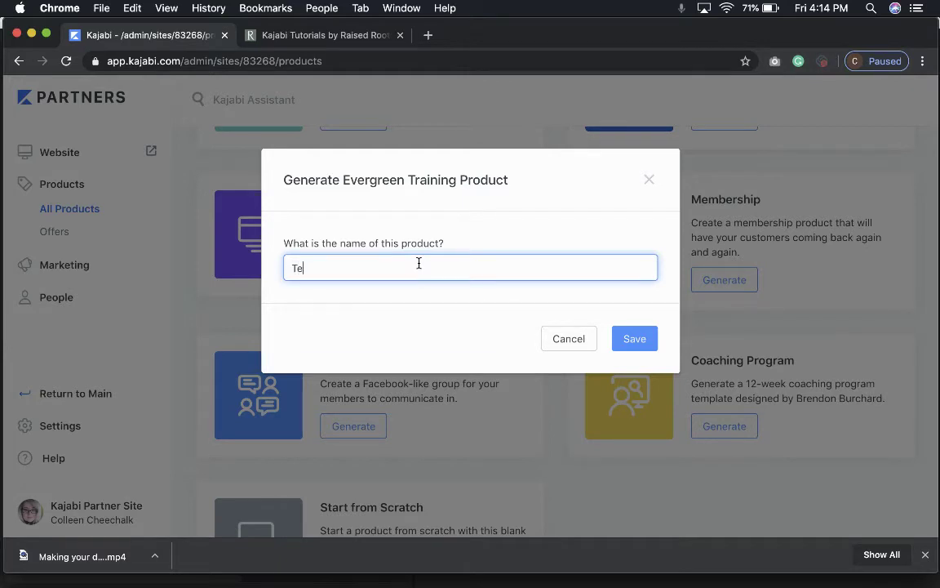
text(st Training)
click(648, 337)
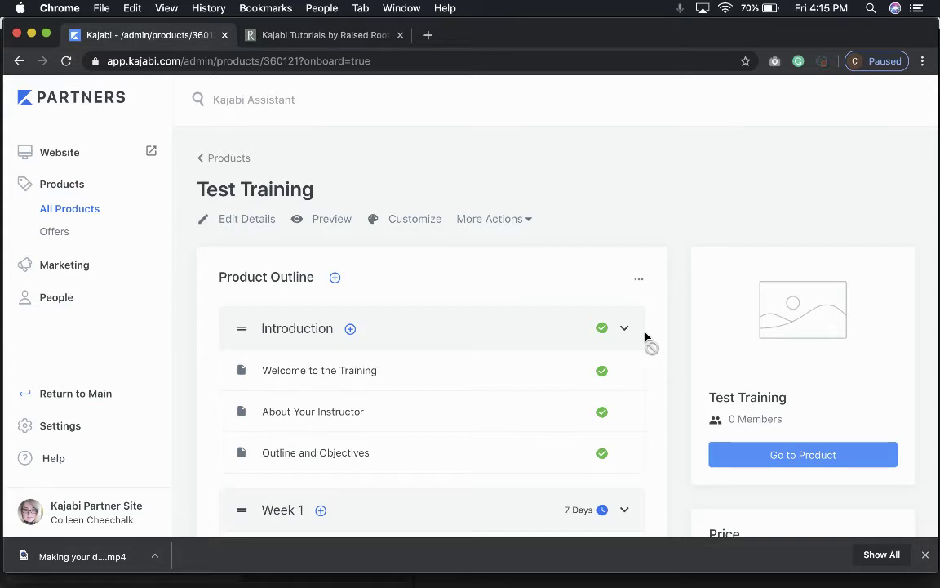
scroll(646, 335, down, 5)
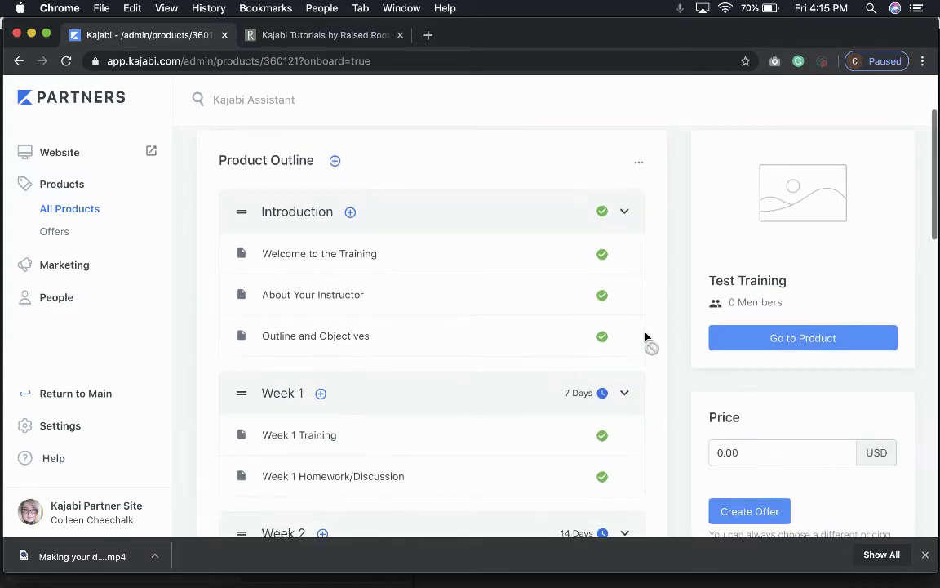
scroll(646, 339, up, 5)
scroll(646, 341, down, 5)
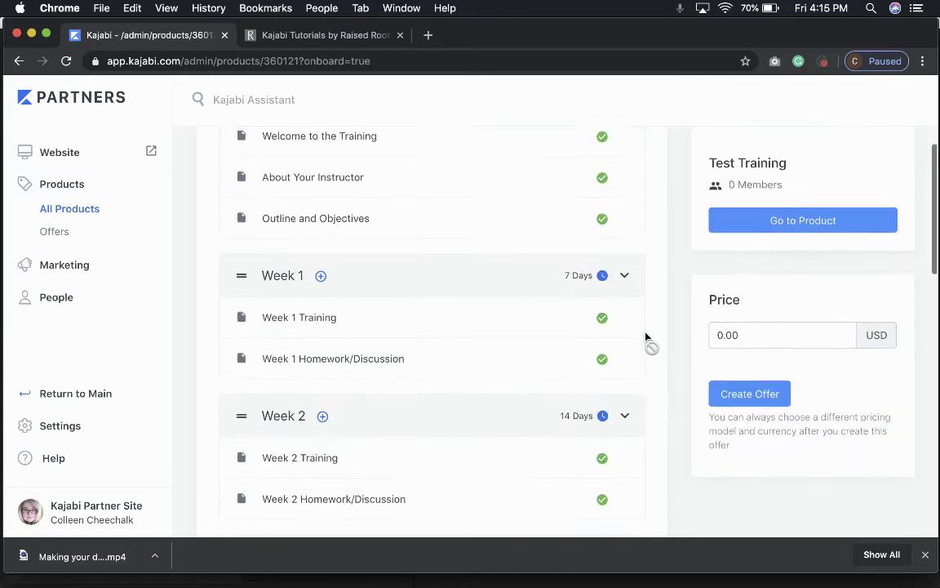
scroll(646, 342, down, 2)
scroll(530, 342, down, 2)
scroll(427, 156, down, 2)
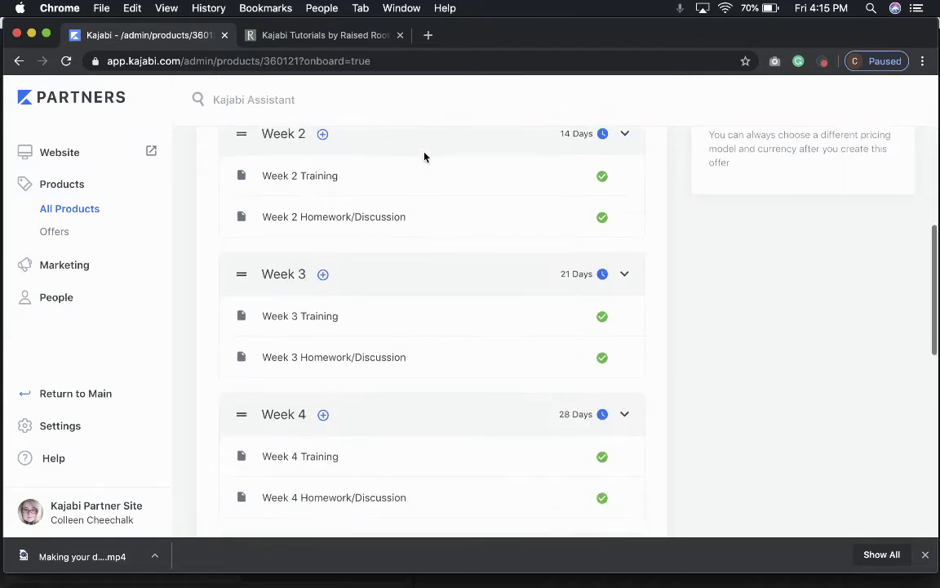
scroll(409, 298, down, 1)
scroll(393, 409, up, 2)
scroll(393, 409, down, 5)
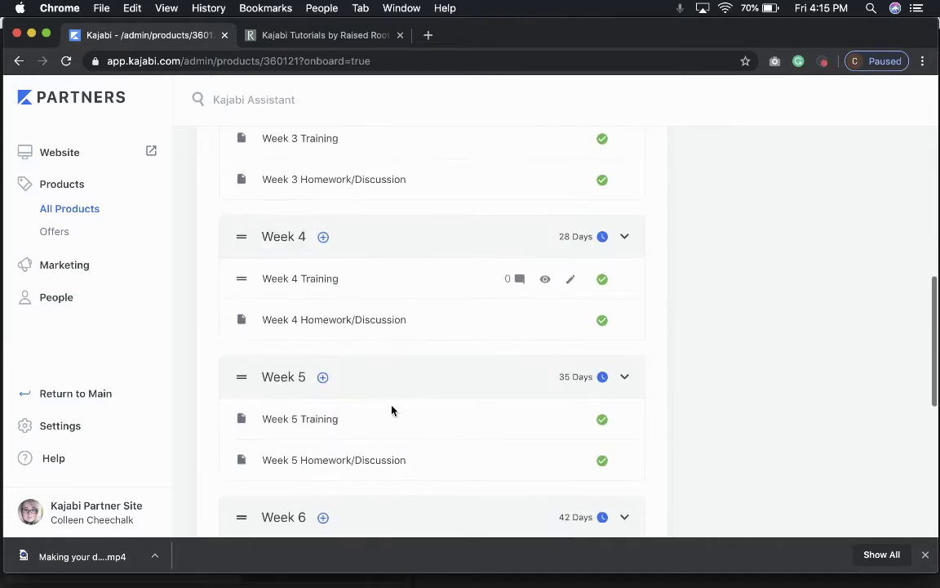
scroll(393, 409, down, 4)
scroll(393, 409, down, 3)
scroll(393, 409, down, 2)
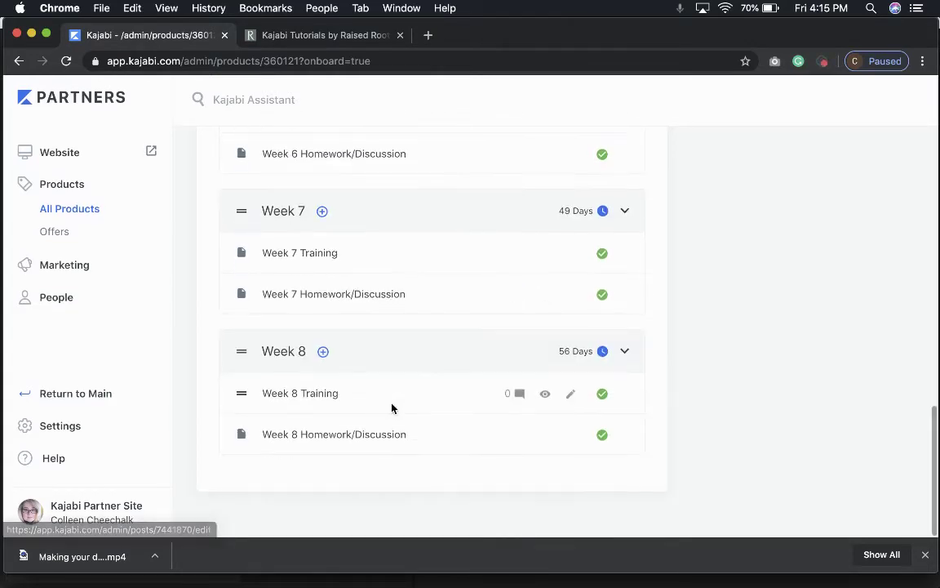
scroll(390, 409, up, 10)
scroll(392, 422, up, 5)
scroll(390, 419, up, 2)
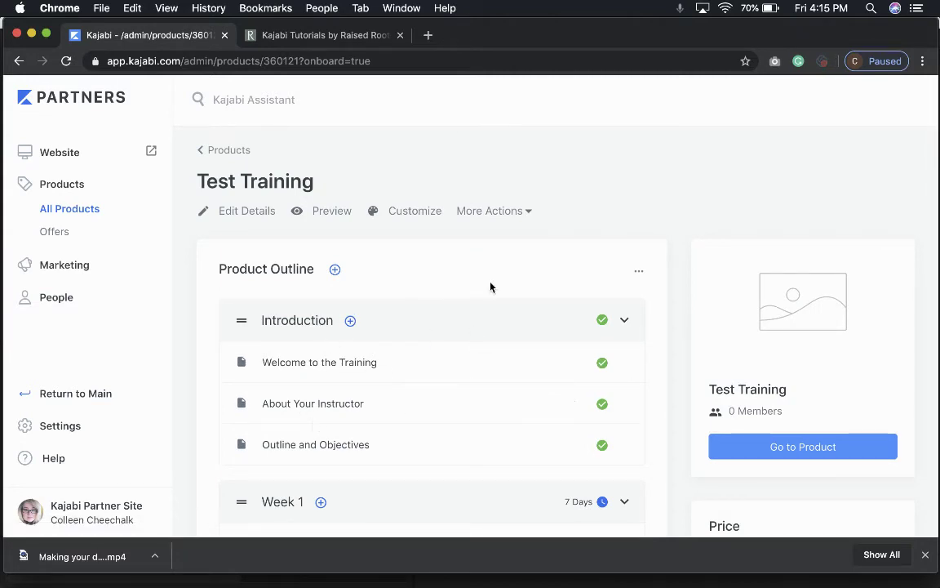
scroll(441, 380, down, 3)
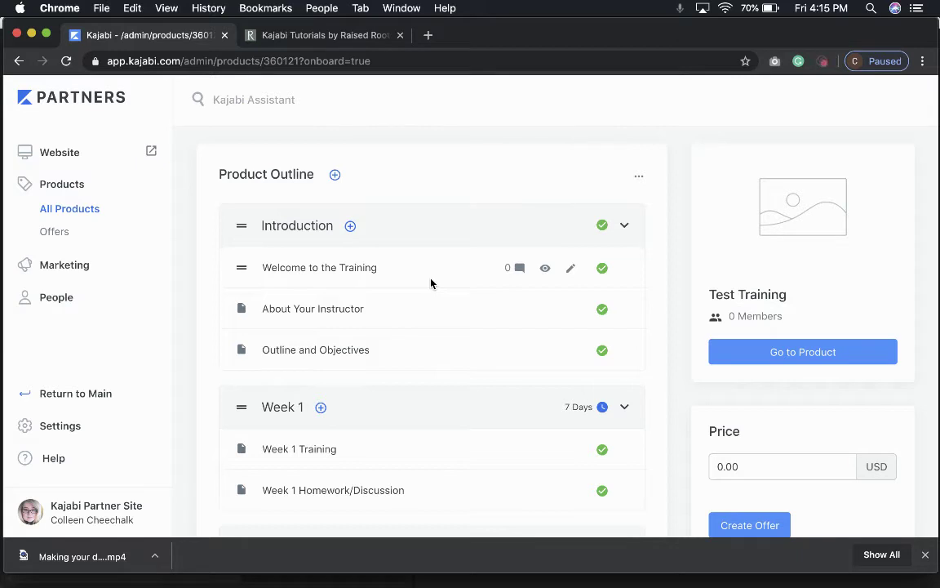
scroll(431, 284, down, 3)
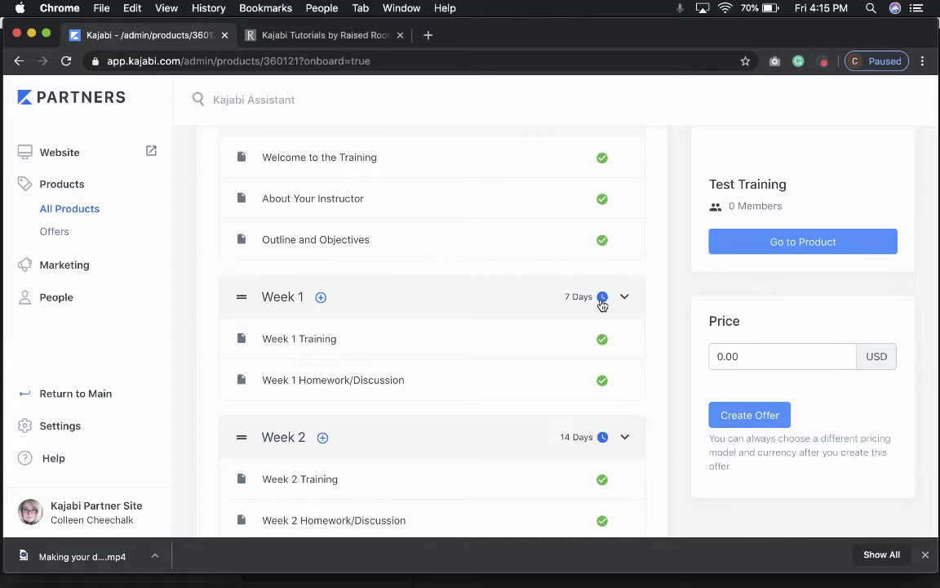
click(603, 297)
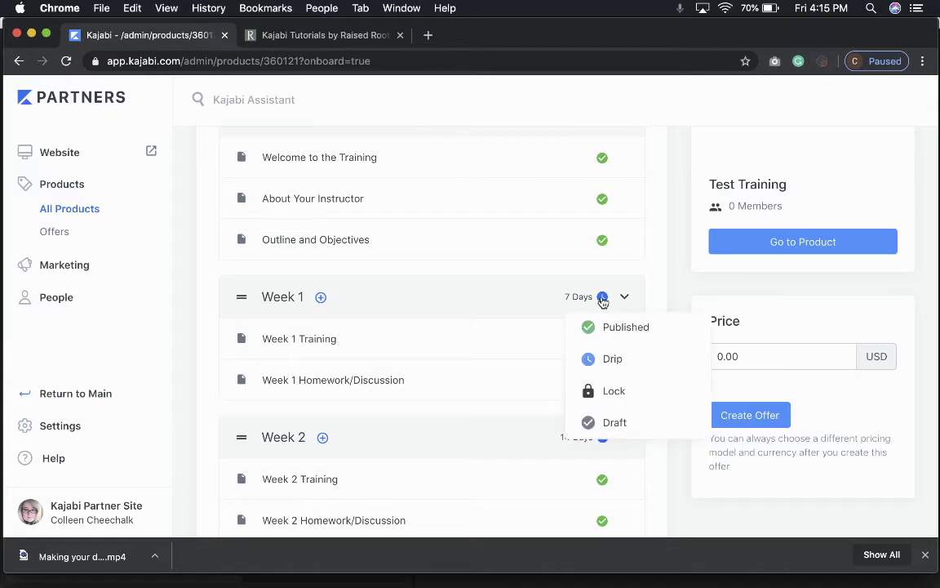
click(613, 360)
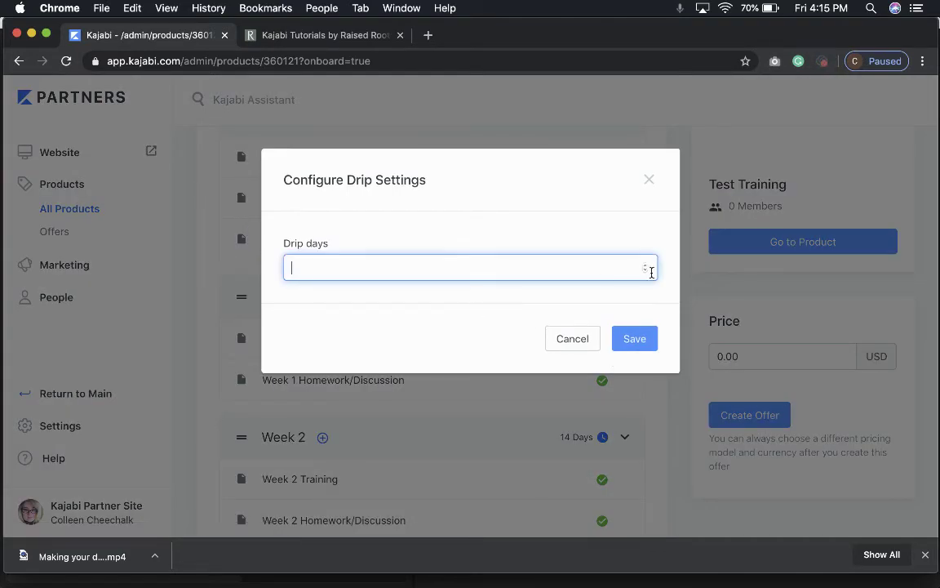
click(646, 271)
key(super+a)
text(7)
click(633, 338)
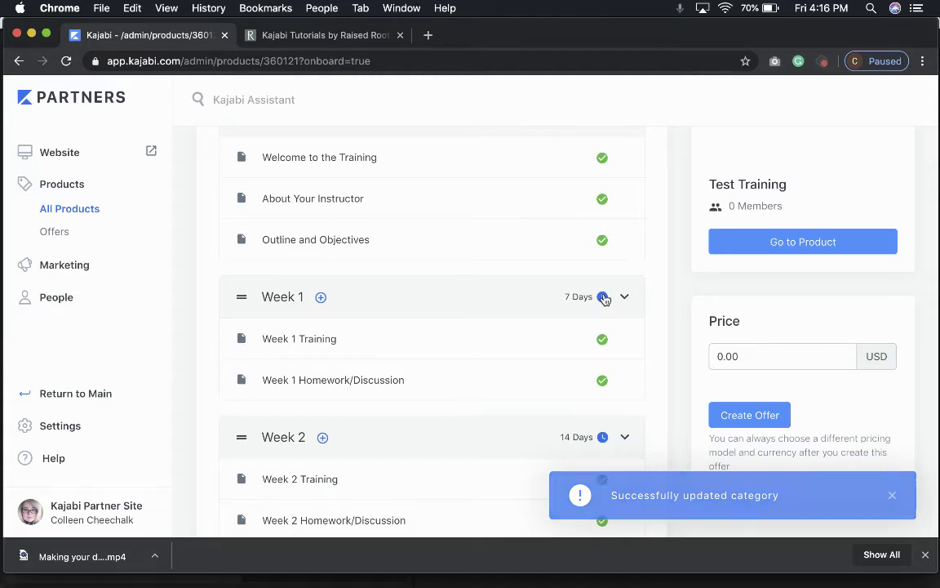
scroll(604, 299, down, 3)
scroll(604, 299, down, 2)
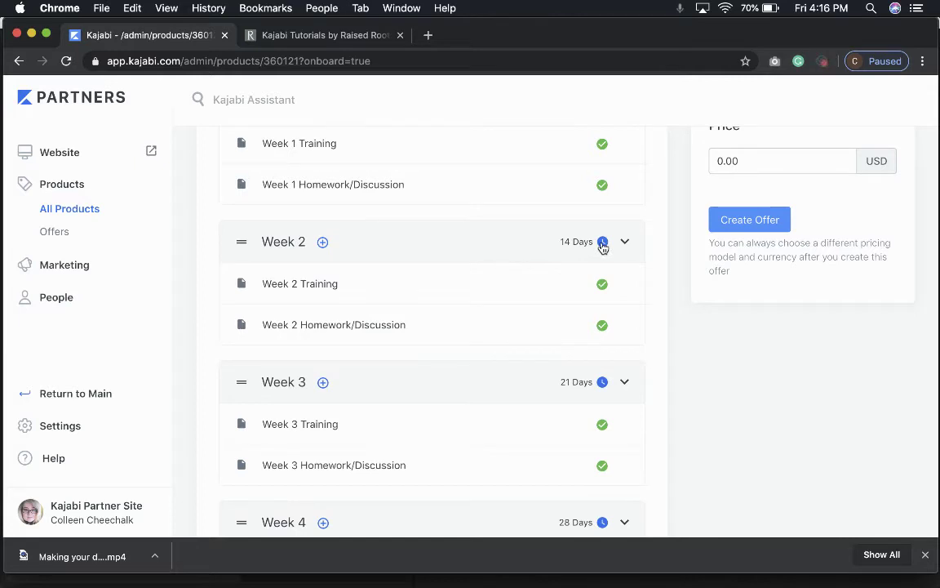
scroll(501, 386, down, 2)
scroll(502, 386, down, 1)
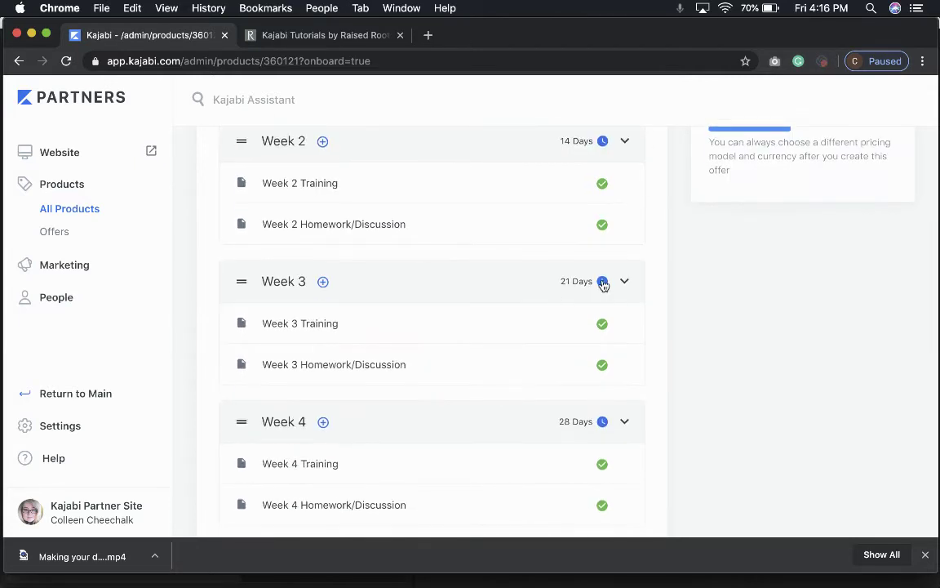
scroll(558, 350, down, 3)
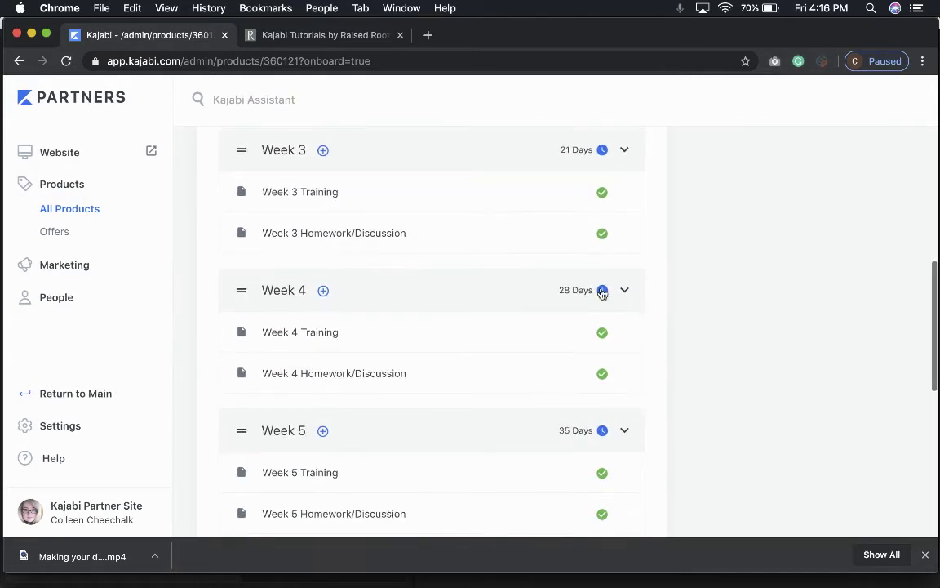
scroll(603, 292, down, 3)
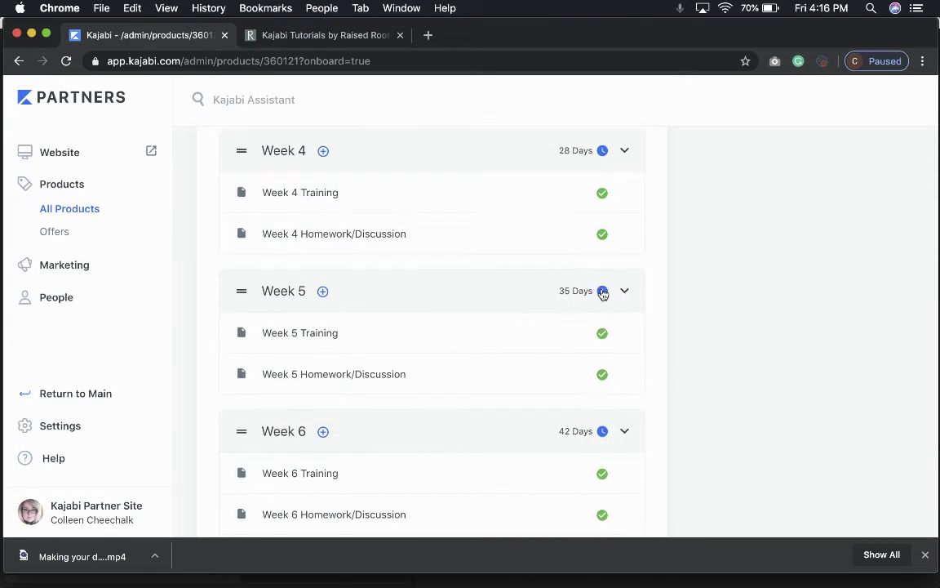
scroll(602, 293, down, 2)
scroll(603, 331, down, 3)
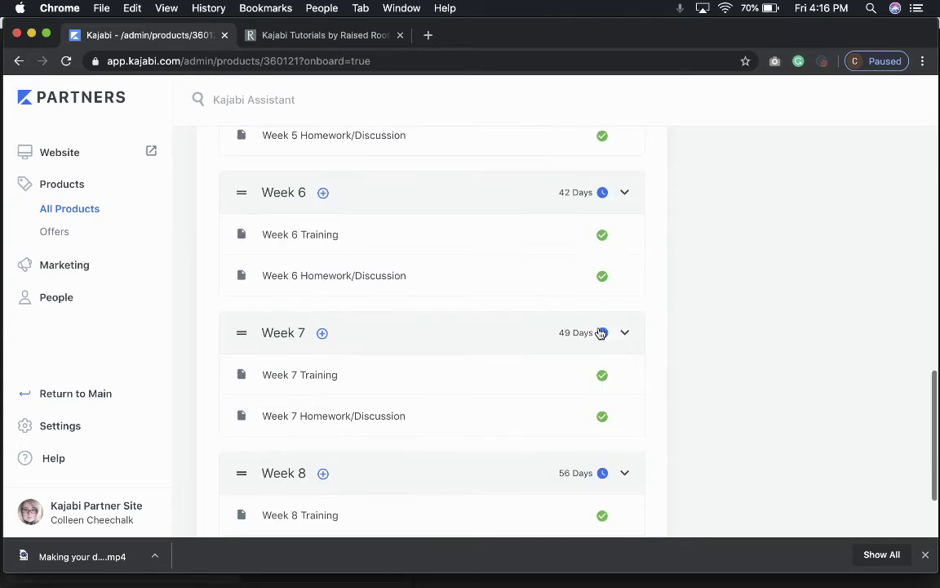
scroll(601, 333, down, 3)
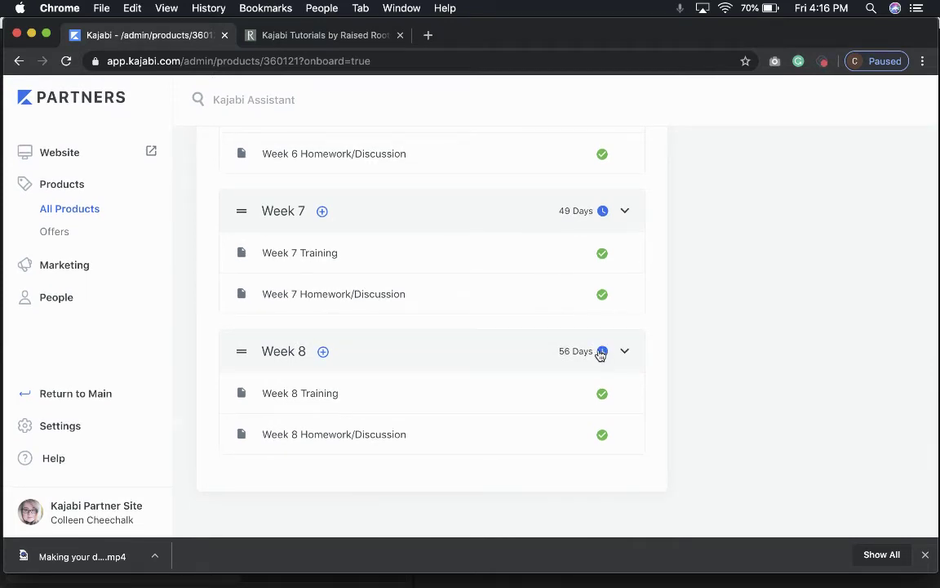
scroll(485, 350, up, 5)
scroll(485, 351, up, 5)
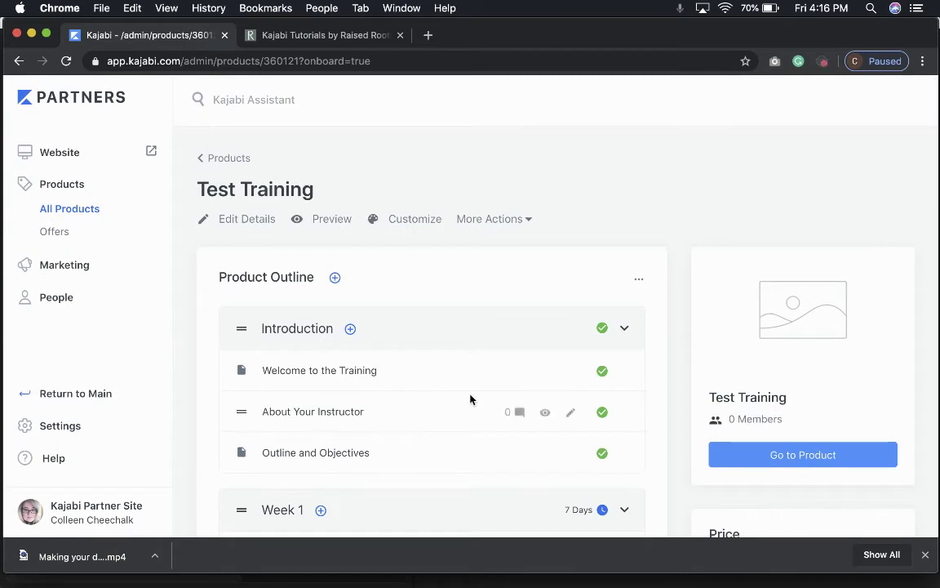
scroll(470, 399, down, 2)
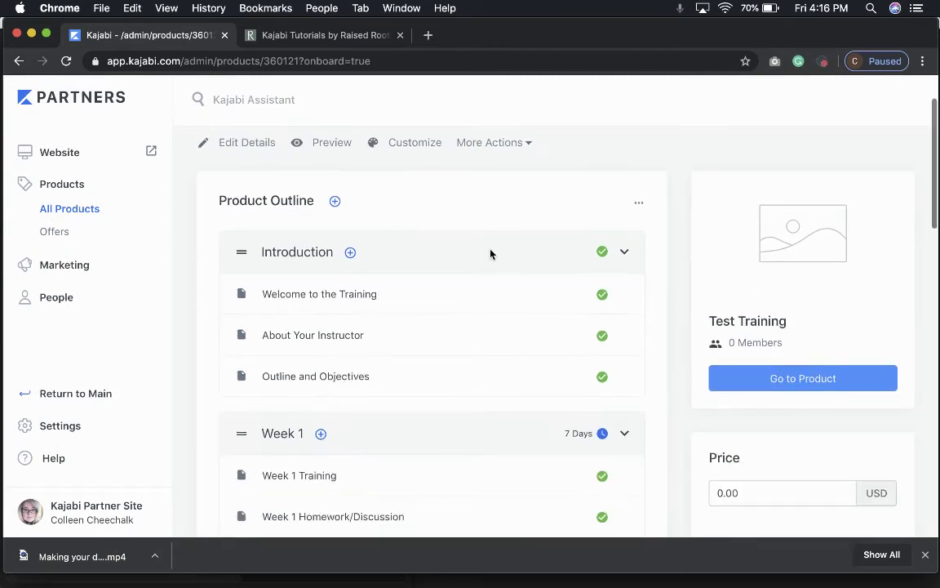
scroll(488, 326, down, 1)
scroll(484, 370, down, 5)
scroll(487, 502, down, 1)
scroll(488, 502, down, 3)
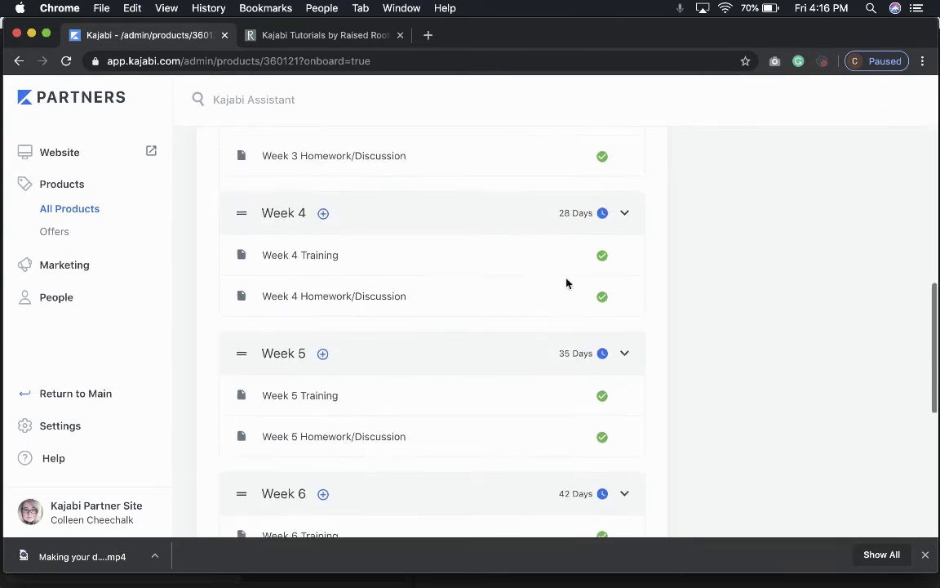
scroll(568, 428, down, 2)
scroll(566, 430, down, 1)
scroll(567, 430, down, 1)
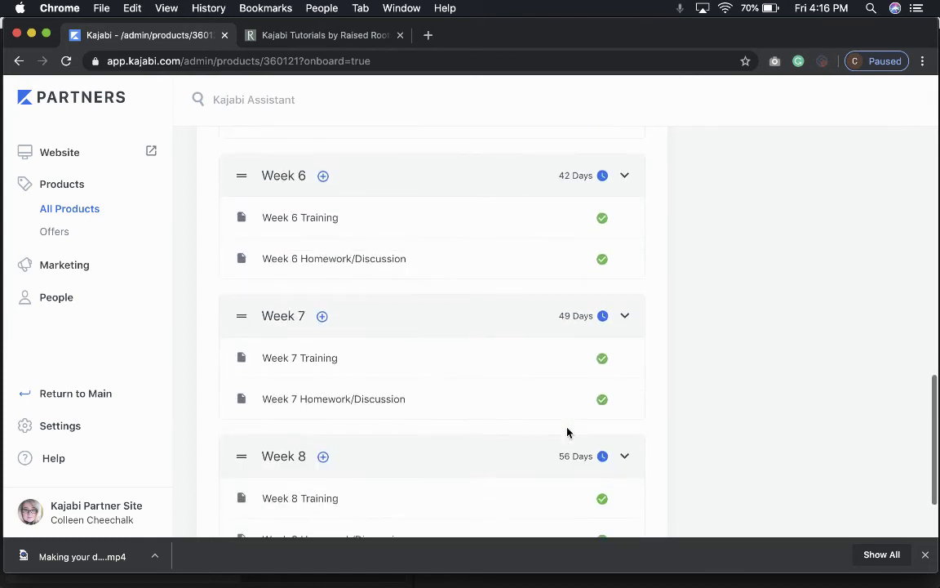
scroll(572, 478, down, 2)
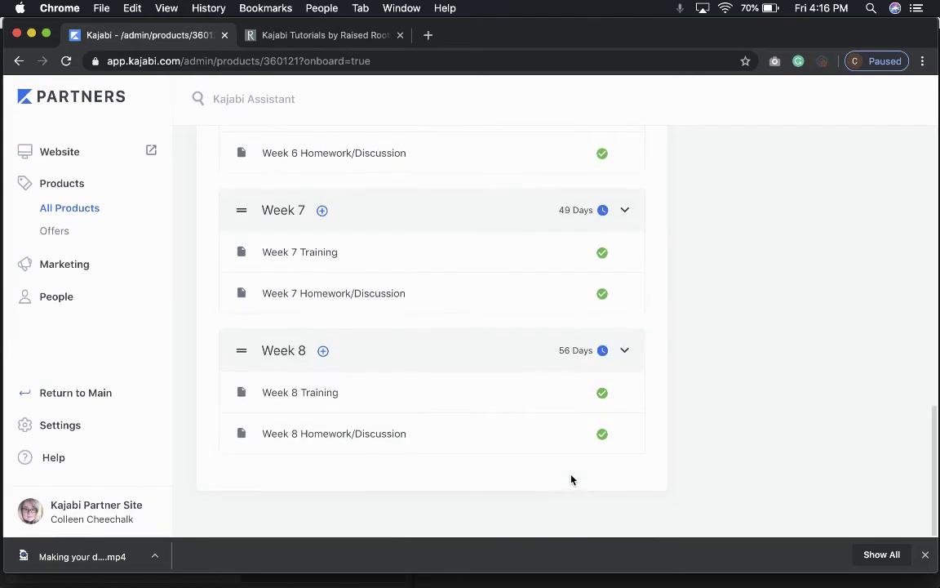
click(603, 355)
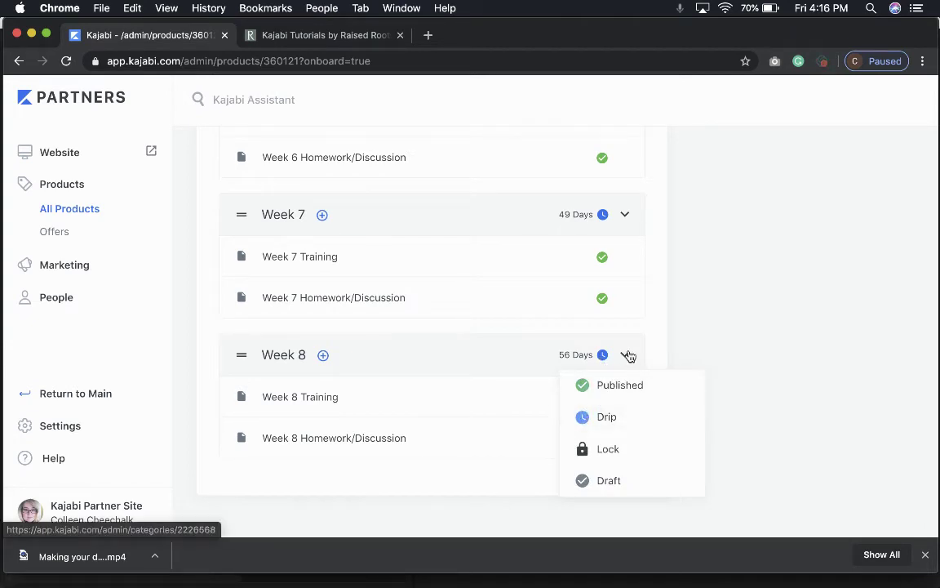
click(603, 398)
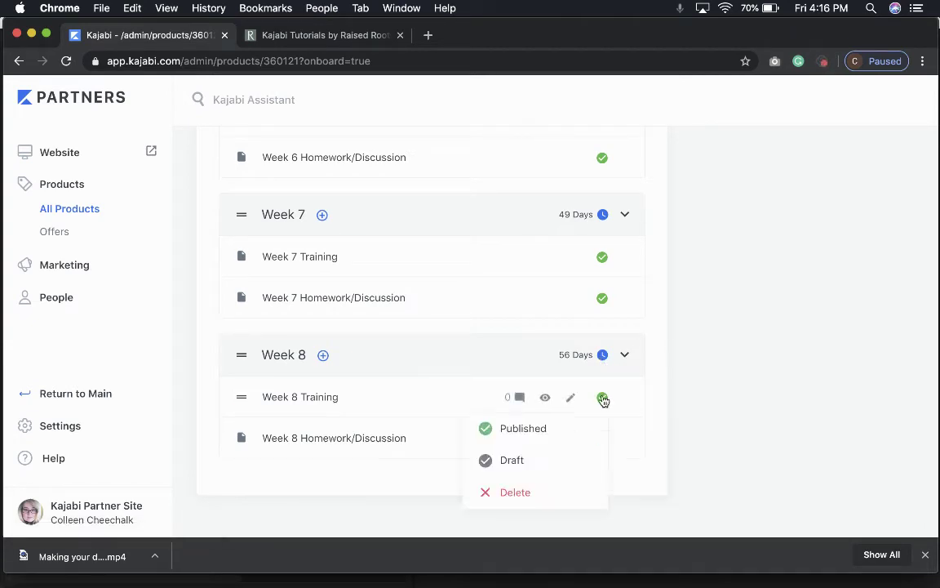
click(712, 333)
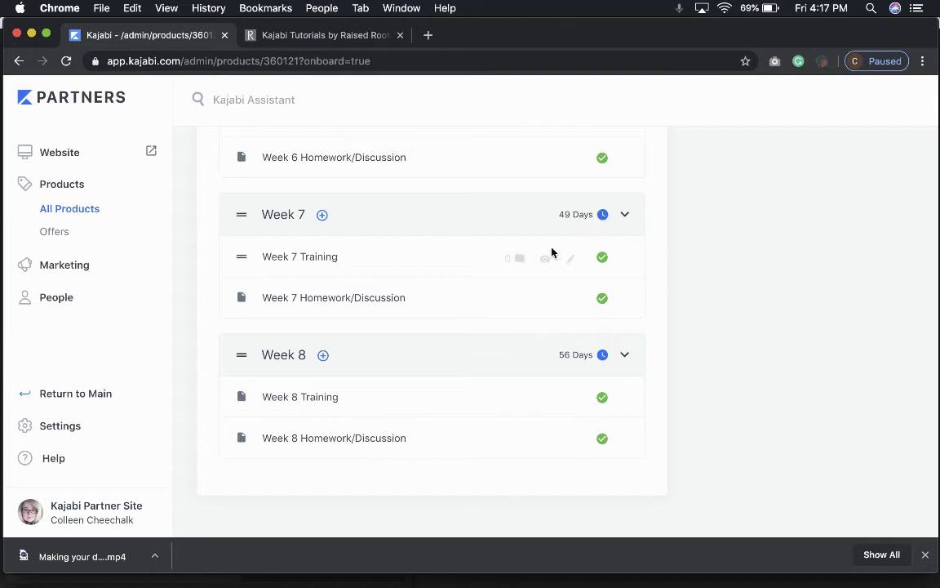
Return to the top of the Test Training page and go to the site Settings
scroll(552, 253, up, 5)
scroll(552, 252, up, 4)
scroll(552, 252, up, 2)
scroll(552, 252, up, 5)
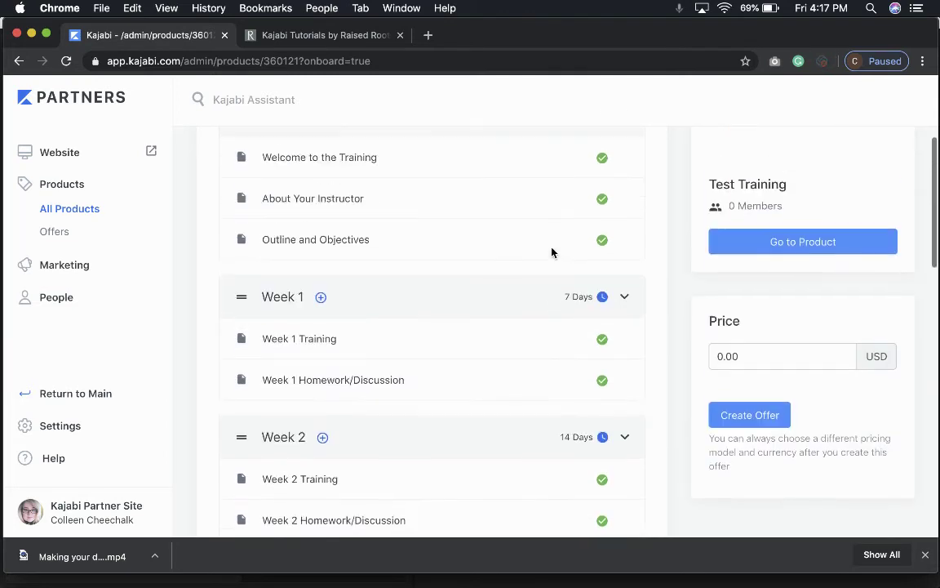
scroll(552, 252, up, 1)
scroll(552, 252, up, 2)
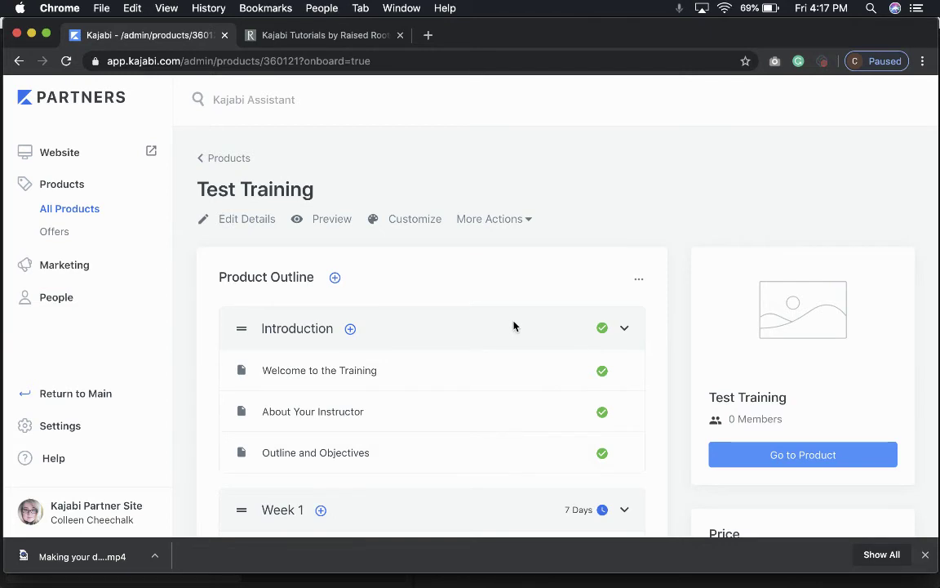
scroll(514, 327, down, 3)
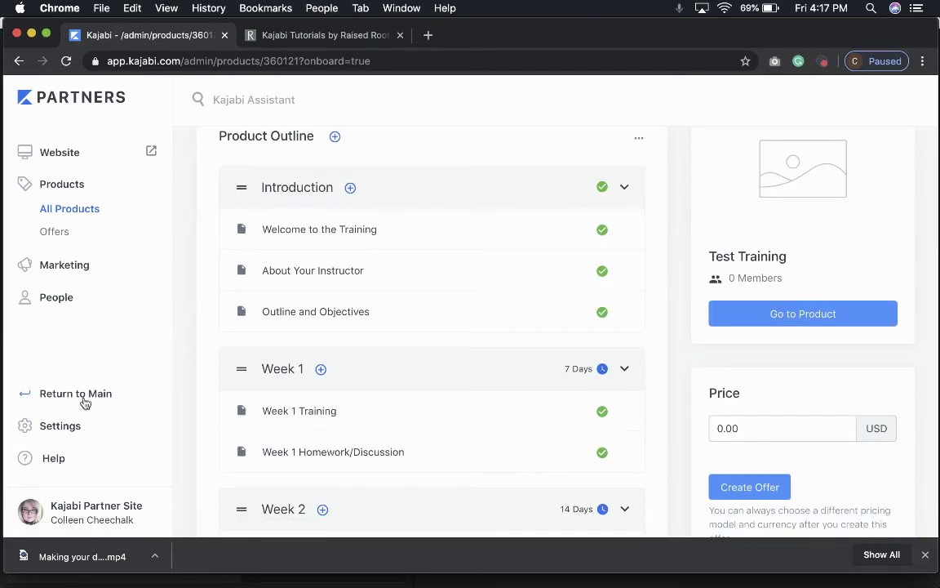
click(64, 427)
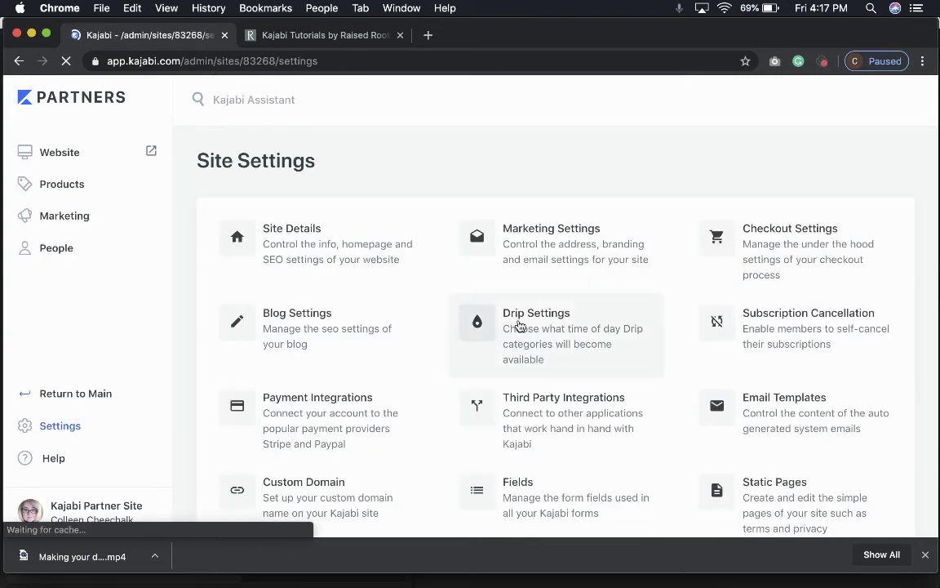
Open Drip Settings, keeping drip time at Midnight and time zone Eastern Time (US & Canada)
click(520, 326)
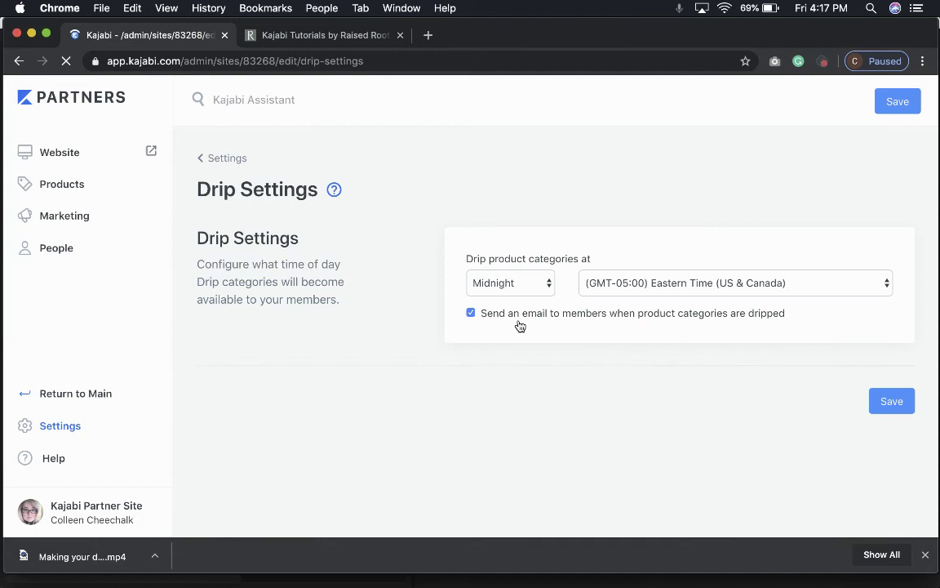
click(541, 289)
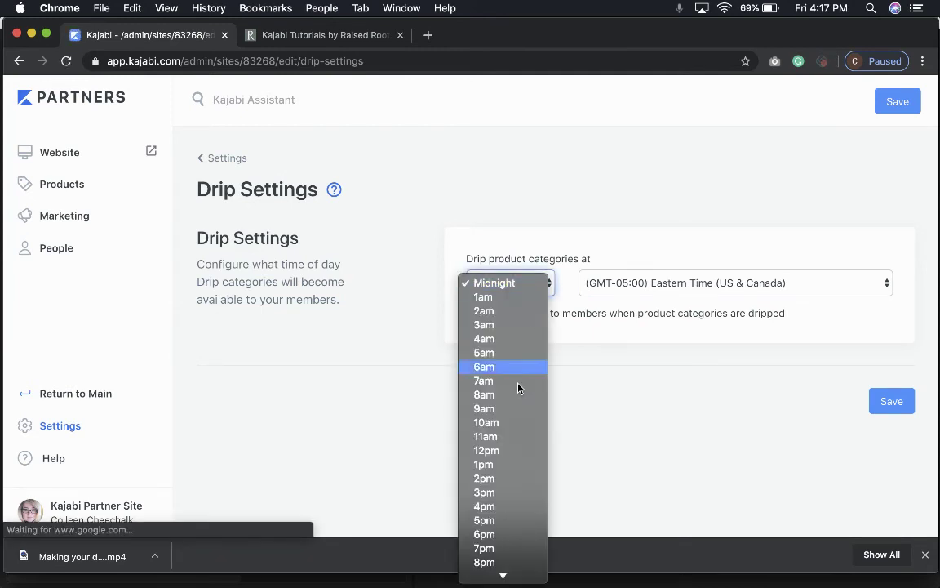
click(558, 237)
click(809, 289)
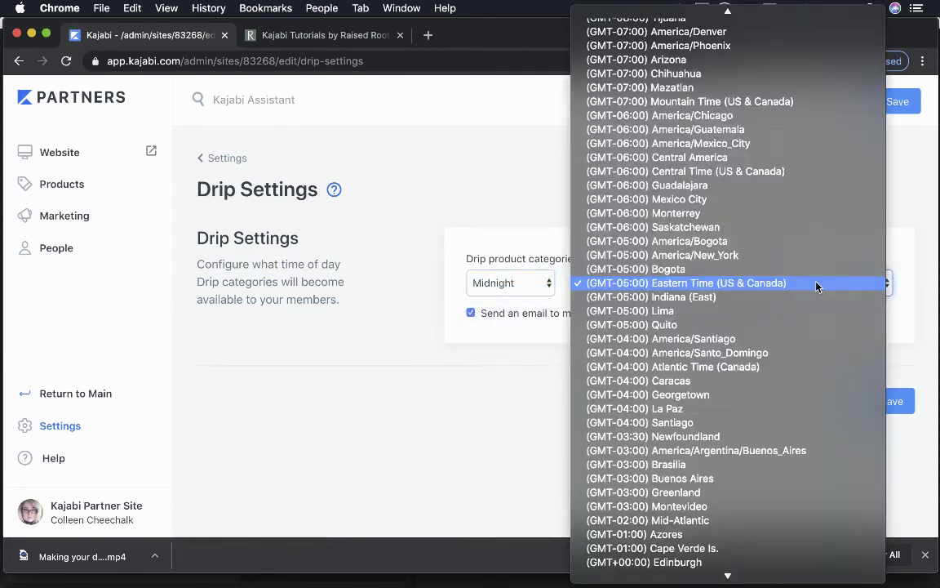
click(780, 283)
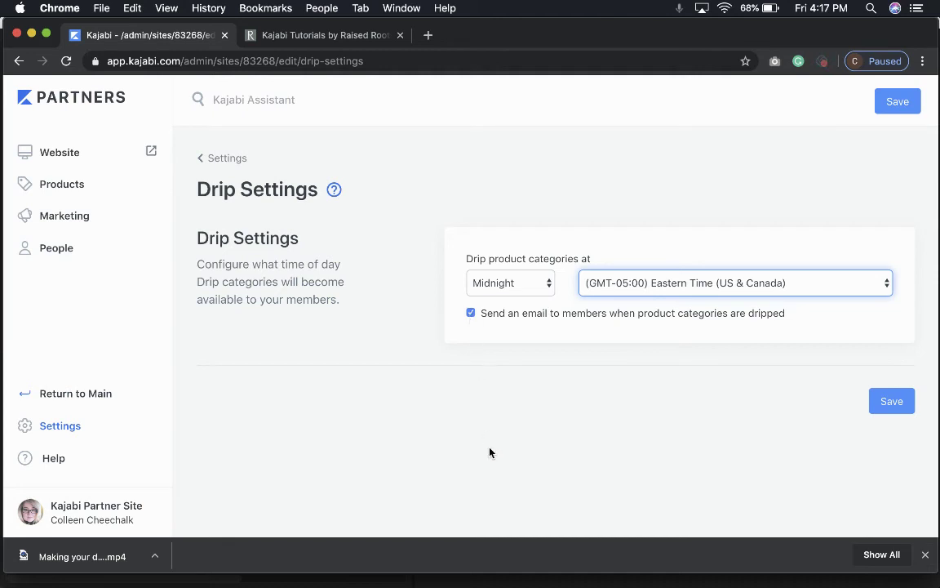
Save the Midnight Eastern Time drip settings and go back to the Site Settings overview
click(902, 407)
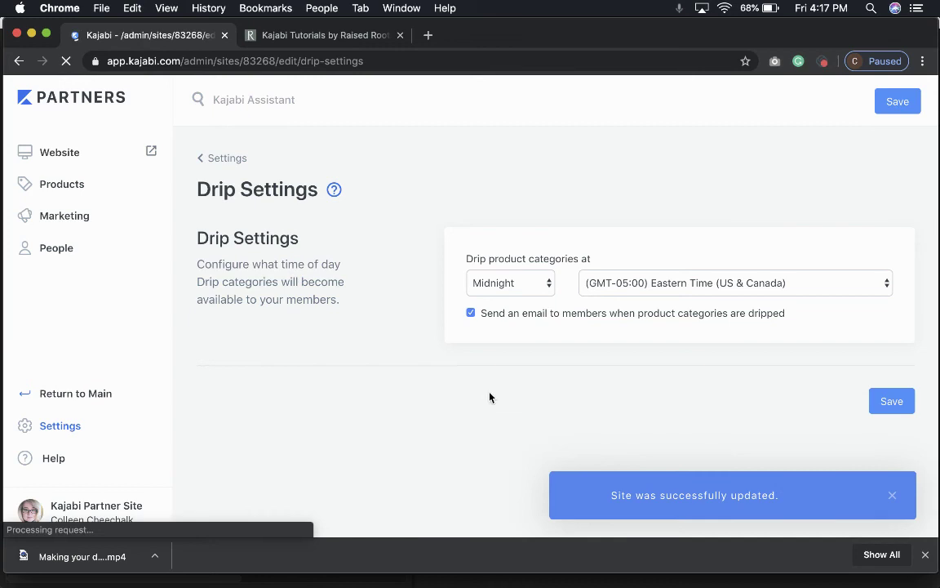
click(228, 158)
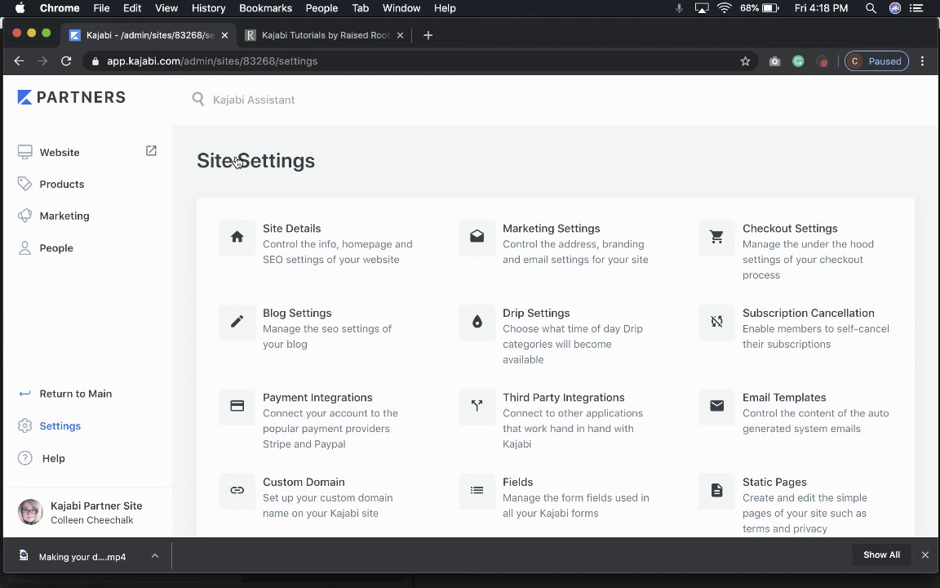
scroll(412, 187, down, 2)
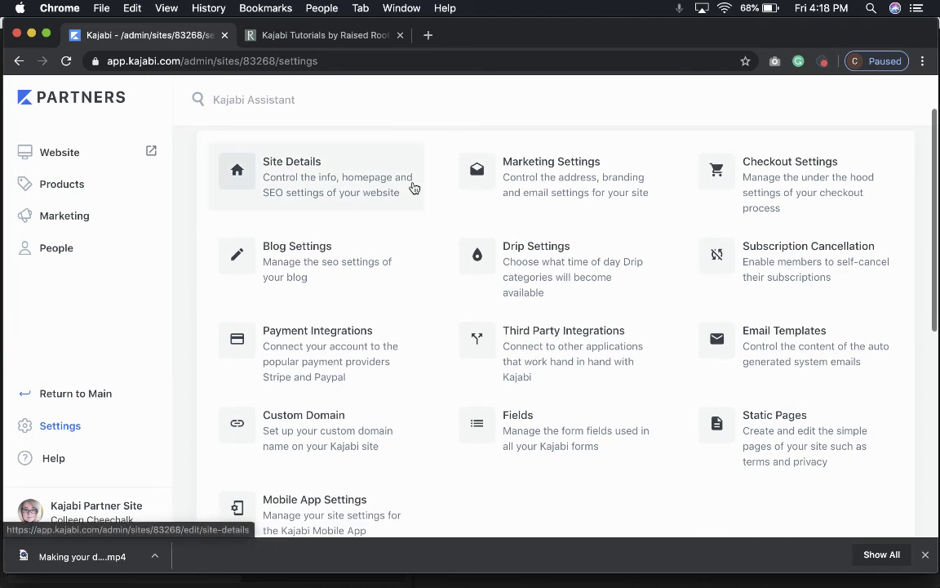